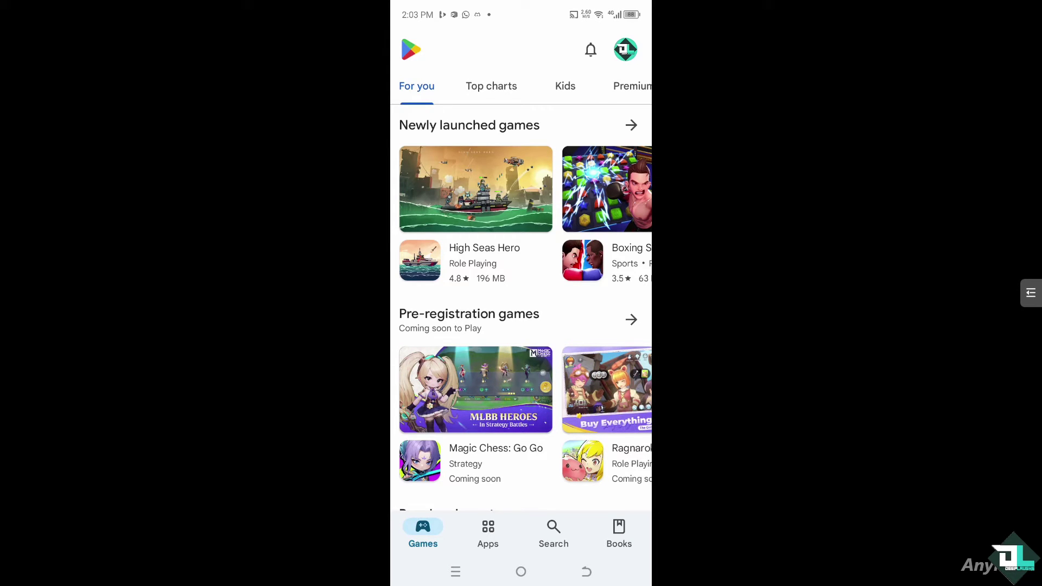
Rerun the saved 'Meta Trader 5' search from Play Store's Search page
{"action": "left_click", "coordinate": [553, 533]}
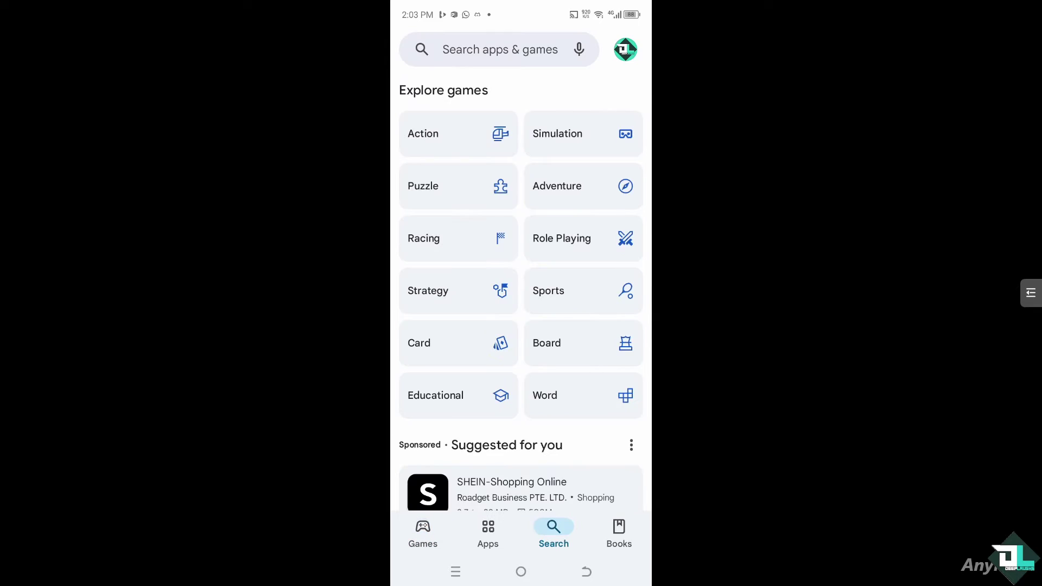
{"action": "left_click", "coordinate": [500, 49]}
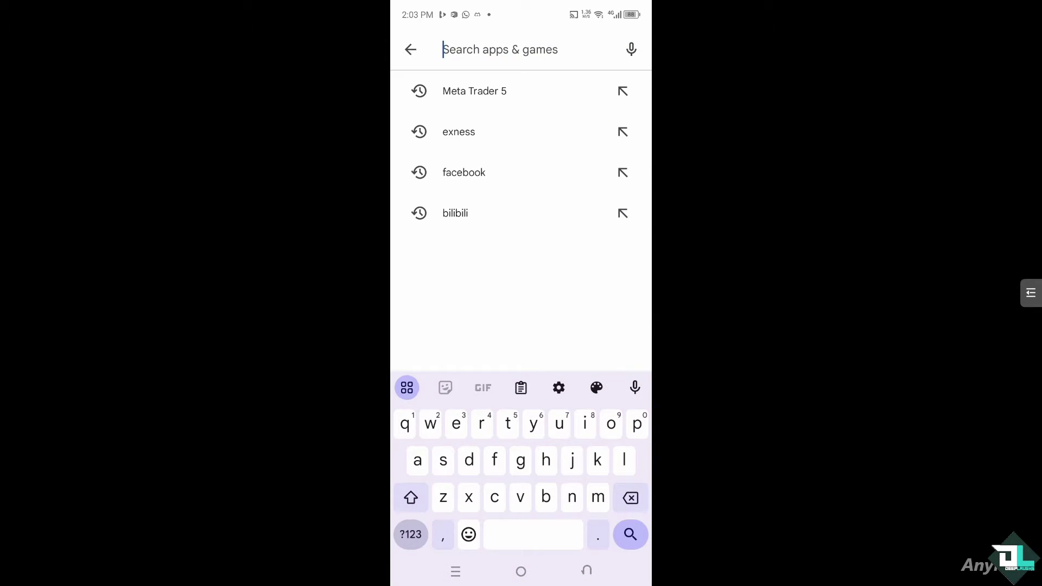
{"action": "left_click", "coordinate": [475, 90]}
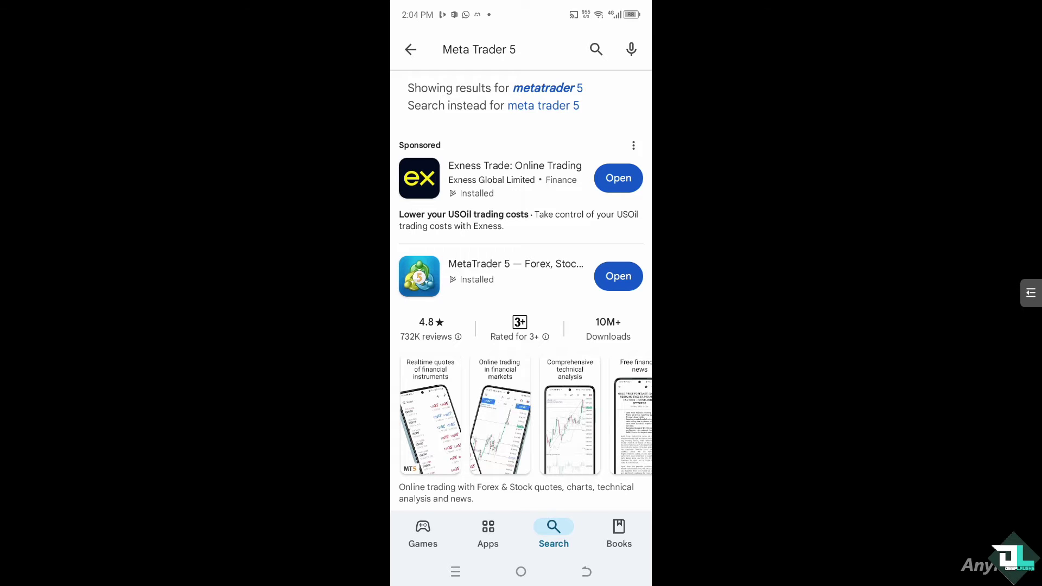
{"action": "scroll", "coordinate": [521, 290], "scroll_direction": "down", "scroll_amount": 1}
{"action": "scroll", "coordinate": [522, 290], "scroll_direction": "up", "scroll_amount": 1}
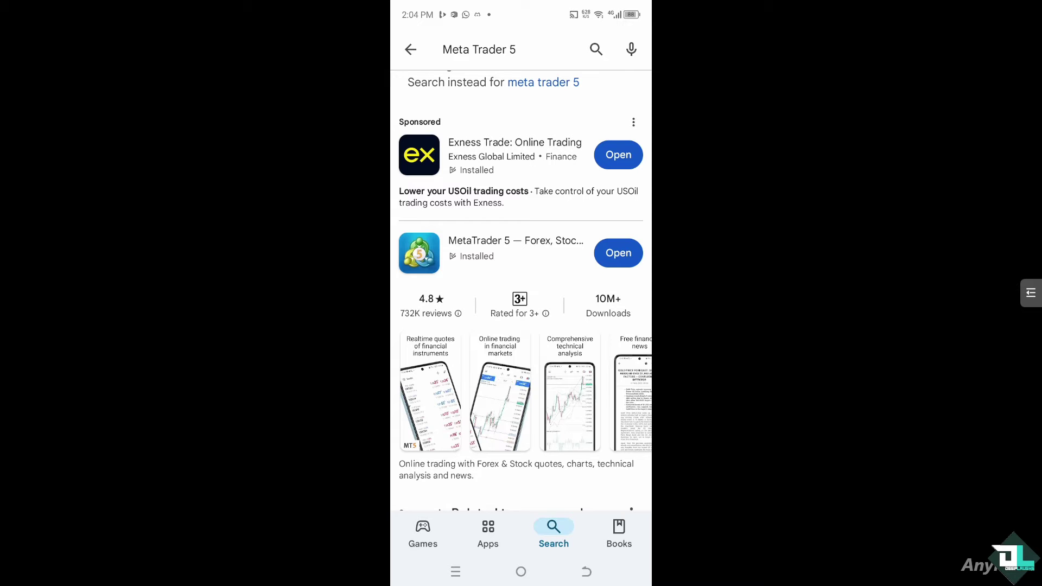
Open the installed Exness Trade: Online Trading app from the search results
{"action": "left_click", "coordinate": [618, 155]}
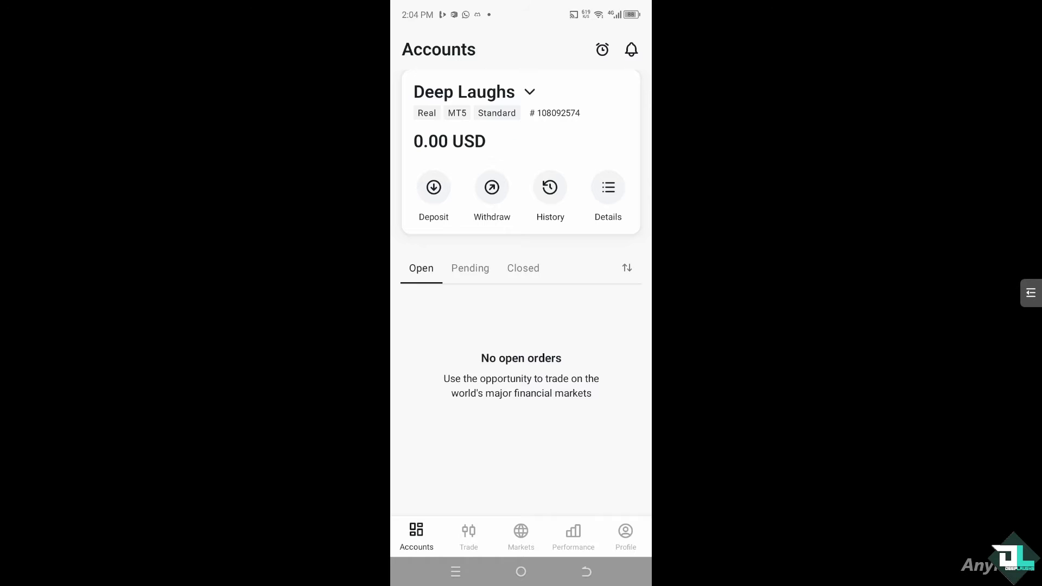
Tour the Trade, Markets, Performance and Profile sections, ending back on Trade
{"action": "left_click", "coordinate": [468, 538]}
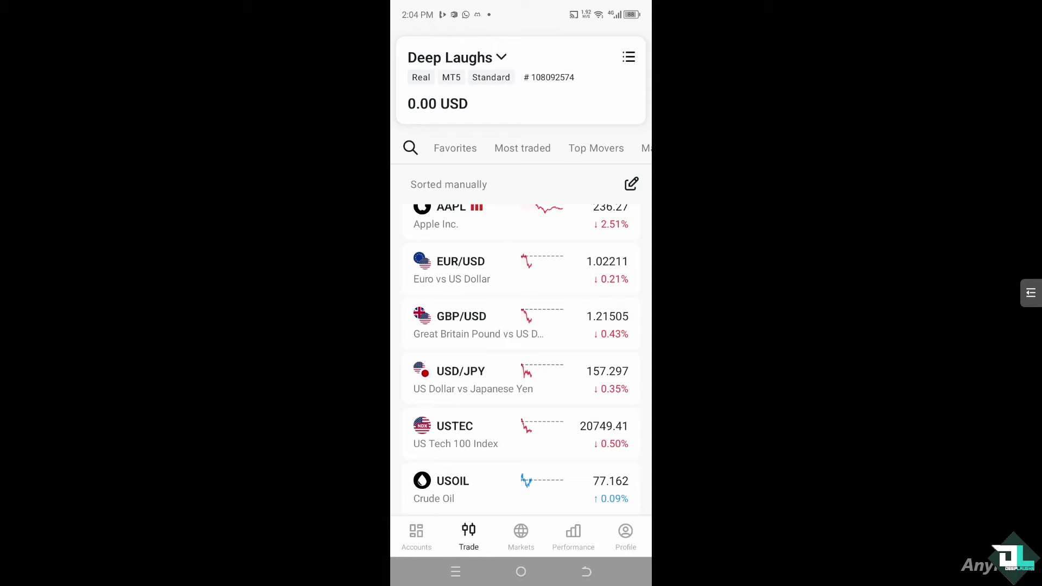
{"action": "left_click", "coordinate": [521, 538]}
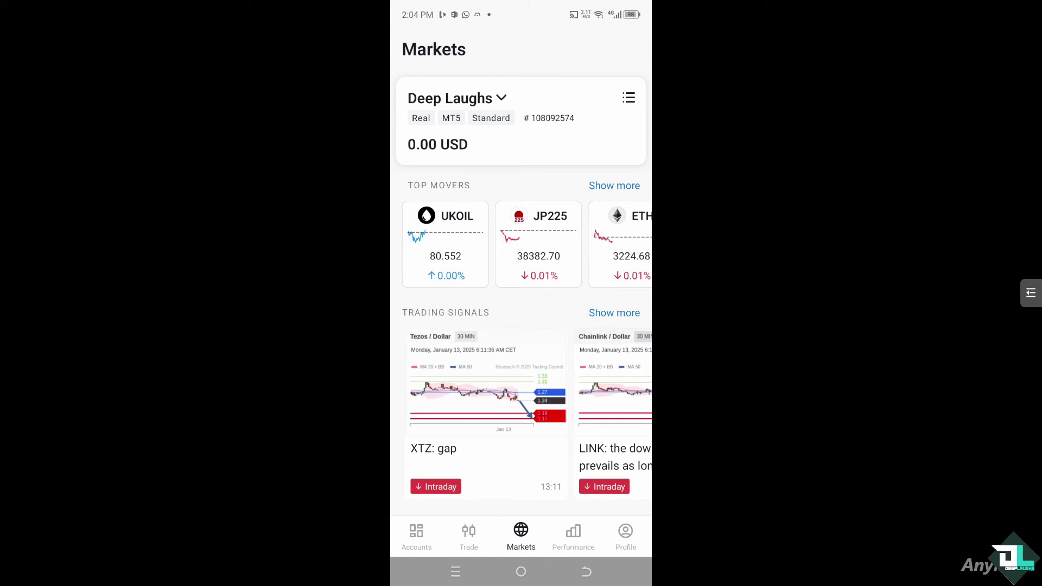
{"action": "left_click", "coordinate": [573, 537]}
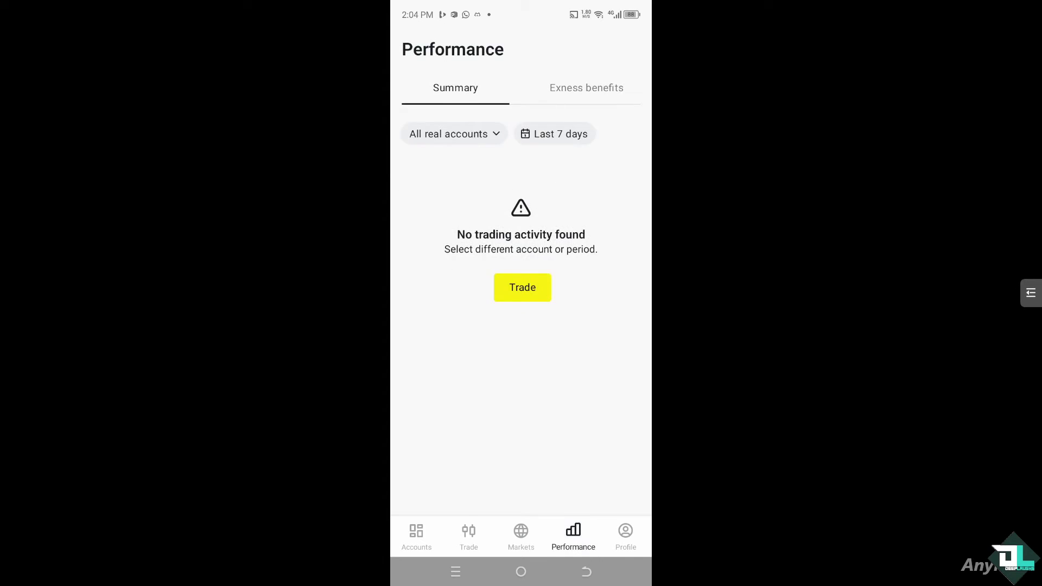
{"action": "left_click", "coordinate": [625, 537]}
{"action": "left_click", "coordinate": [573, 537]}
{"action": "left_click", "coordinate": [521, 537]}
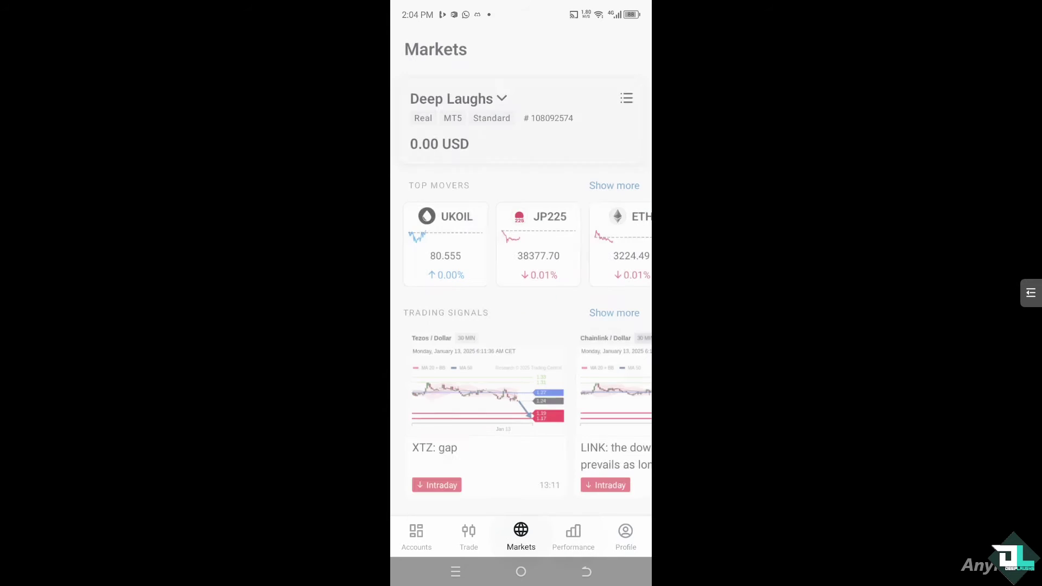
{"action": "left_click", "coordinate": [469, 537]}
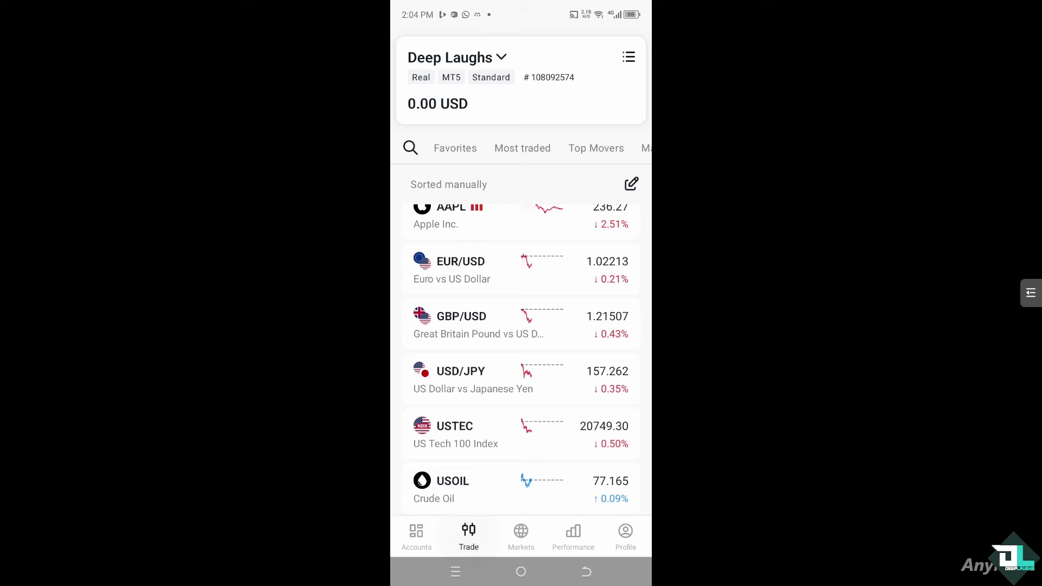
Swipe the GBP/USD row left, list Most traded instruments, and show the accounts list
{"action": "left_click_drag", "start_coordinate": [570, 324], "coordinate": [546, 324]}
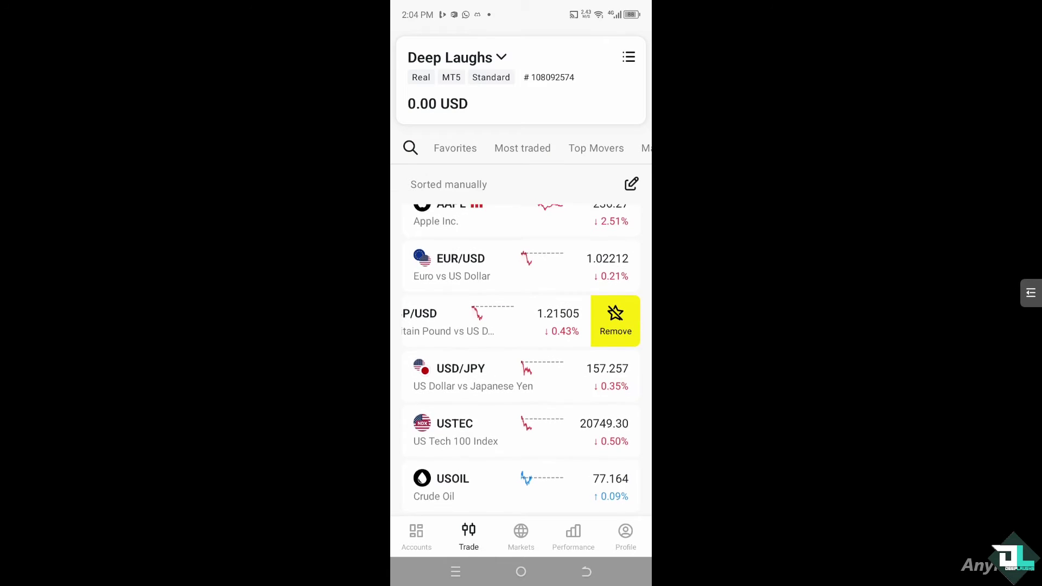
{"action": "scroll", "coordinate": [521, 358], "scroll_direction": "up", "scroll_amount": 3}
{"action": "left_click", "coordinate": [521, 189]}
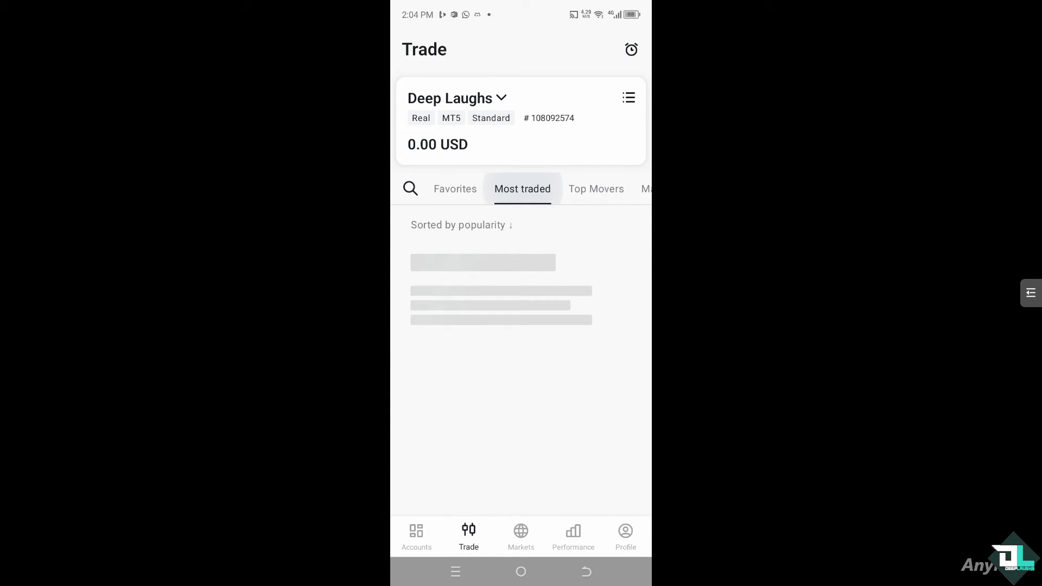
{"action": "left_click", "coordinate": [456, 98]}
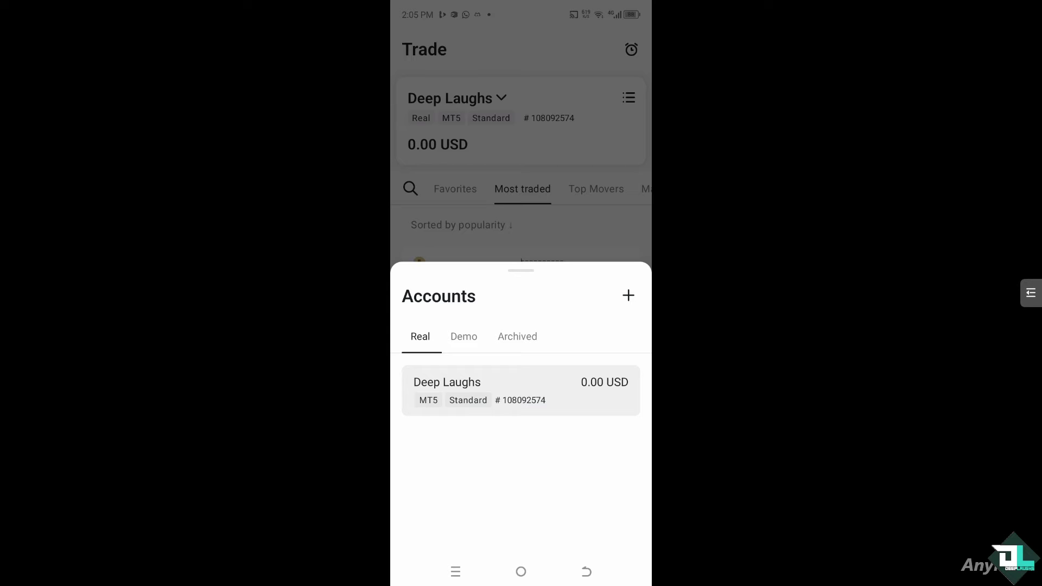
Review the real account's pending and closed orders on the Accounts screen
{"action": "left_click", "coordinate": [521, 391]}
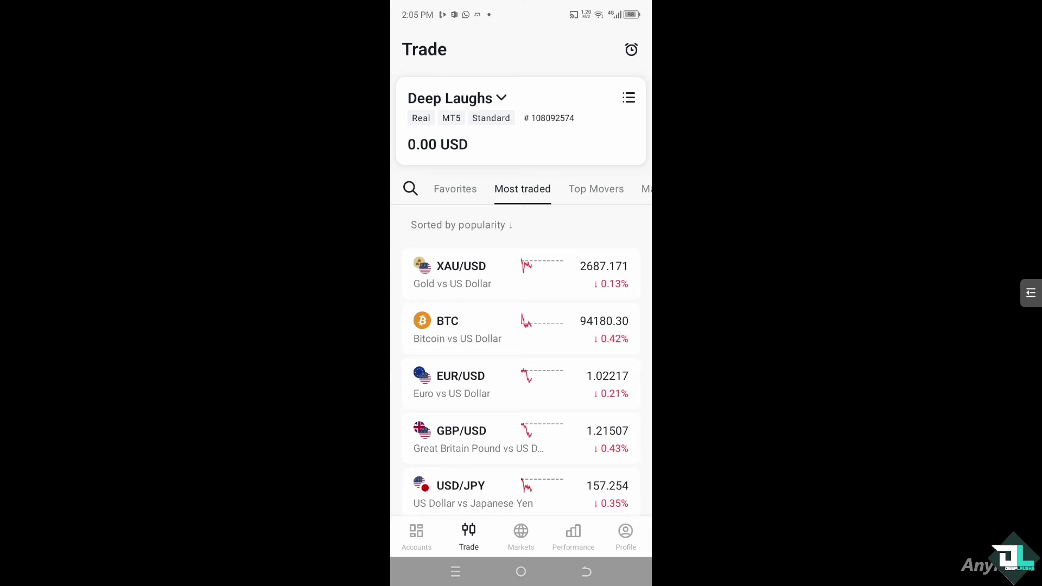
{"action": "left_click", "coordinate": [416, 538]}
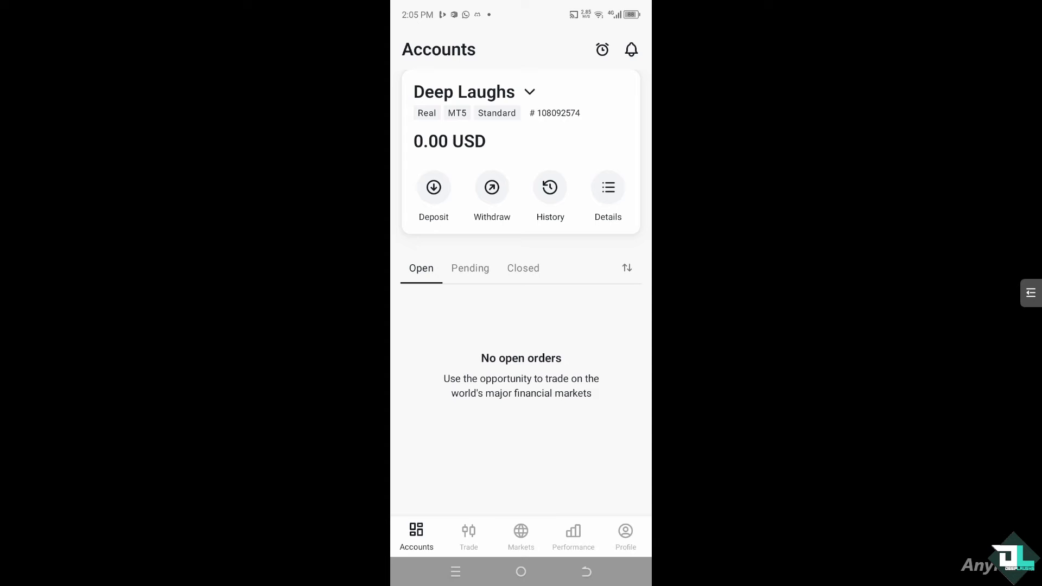
{"action": "left_click", "coordinate": [470, 268]}
{"action": "left_click", "coordinate": [523, 267]}
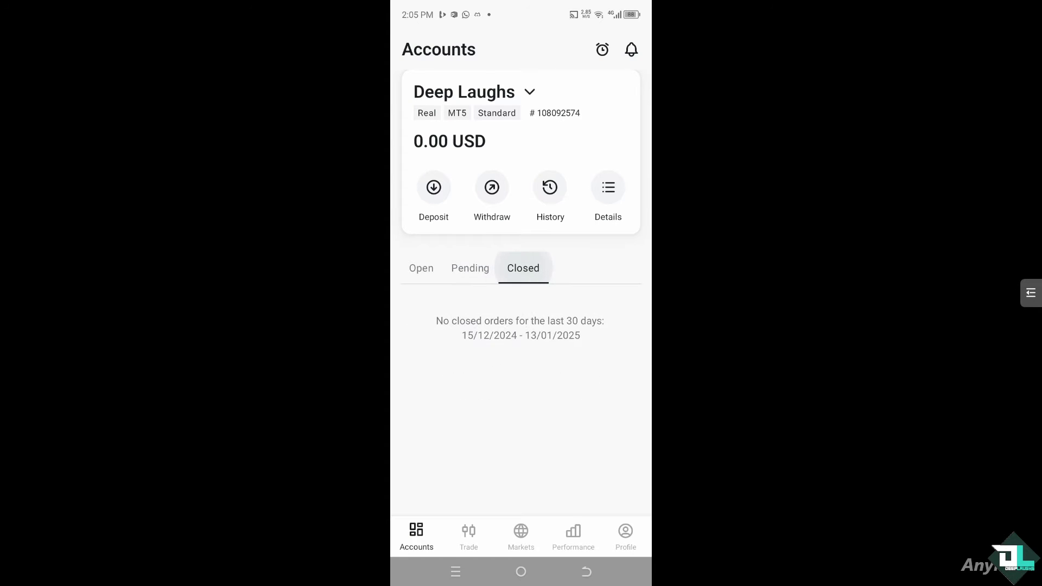
Open and dismiss the accounts list, then go to Markets
{"action": "left_click", "coordinate": [473, 91]}
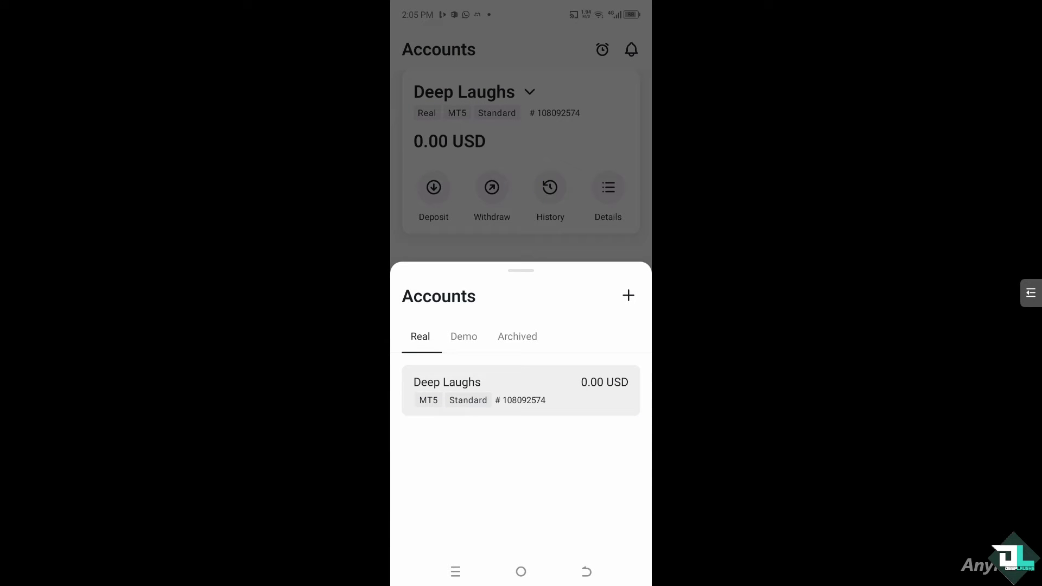
{"action": "left_click", "coordinate": [586, 572]}
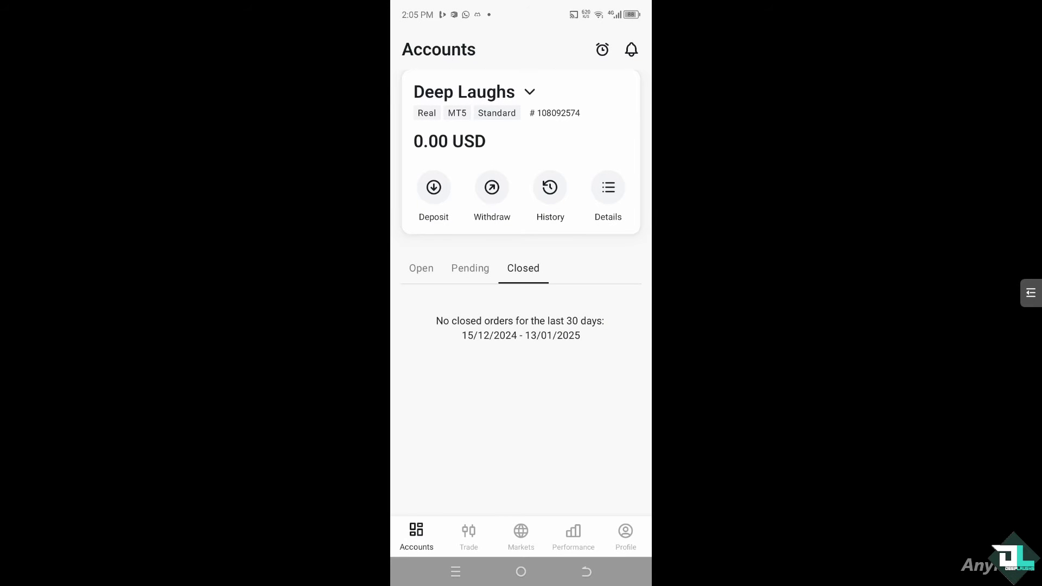
{"action": "left_click", "coordinate": [521, 537]}
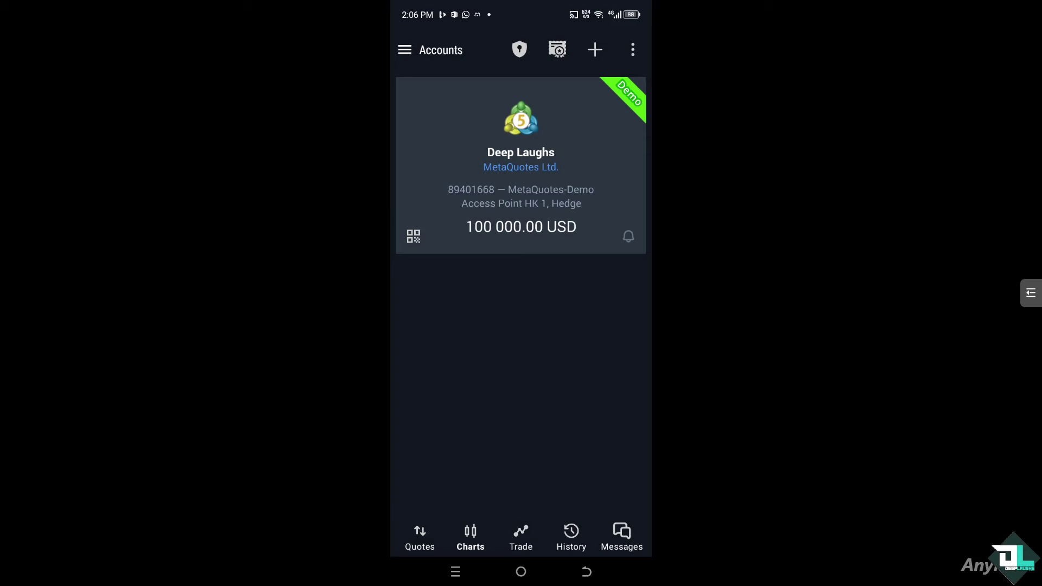
Search the Messages channels for 'exness', then return to the Trade screen
{"action": "left_click", "coordinate": [570, 537]}
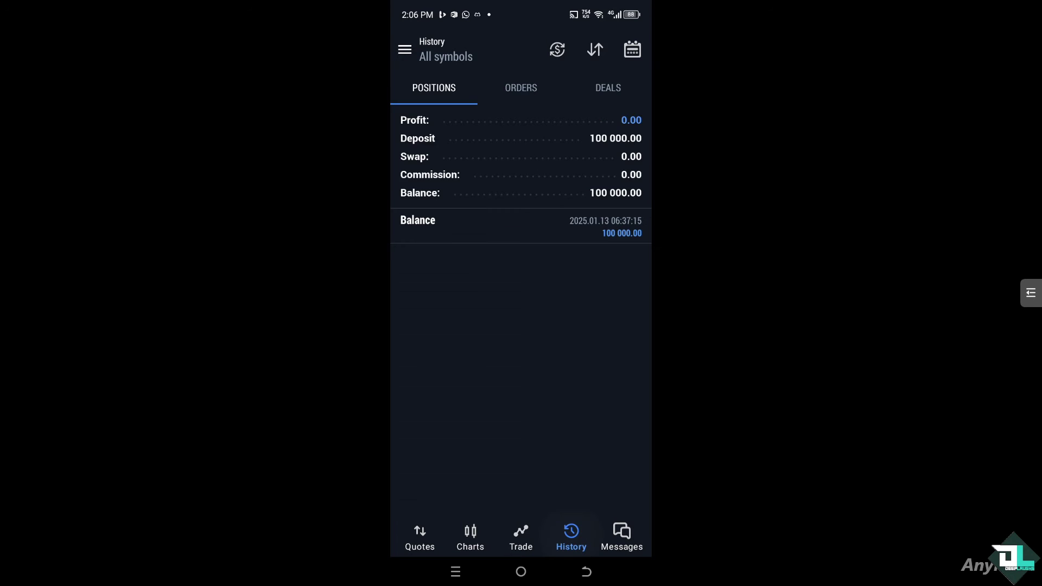
{"action": "left_click", "coordinate": [622, 538]}
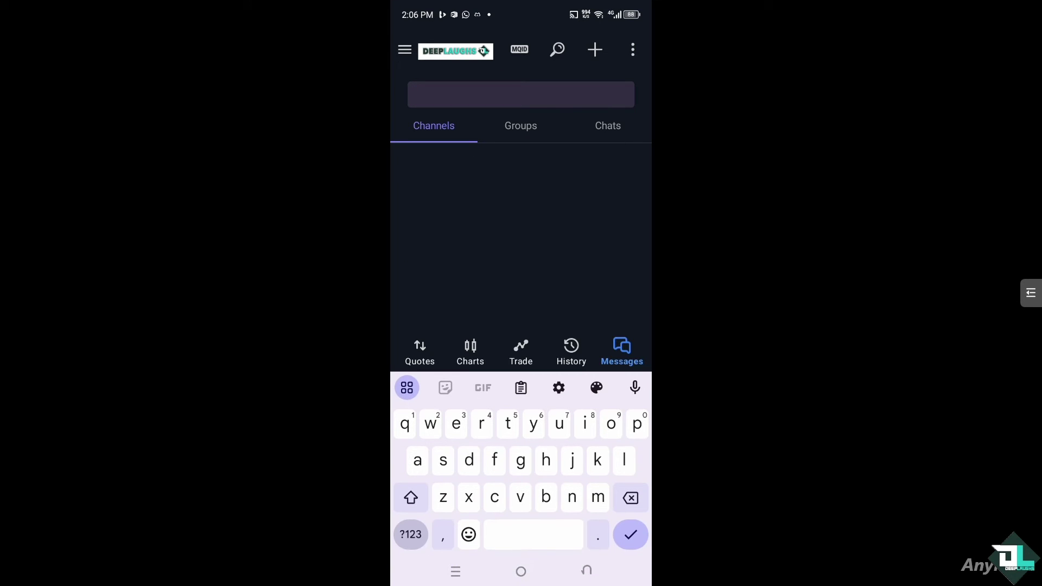
{"action": "type", "text": "exbess"}
{"action": "key", "text": "BackSpace"}
{"action": "key", "text": "BackSpace"}
{"action": "key", "text": "BackSpace"}
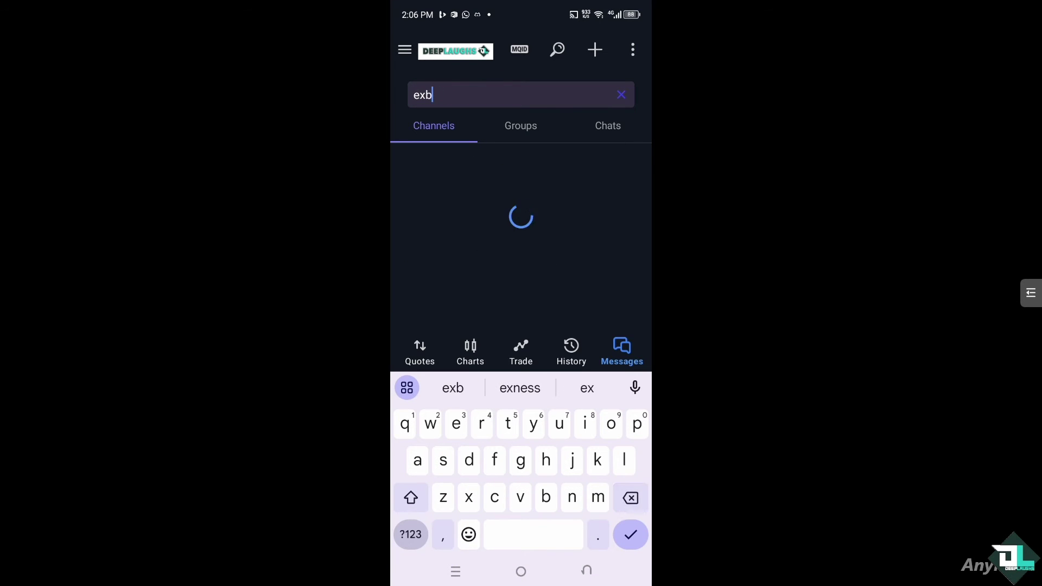
{"action": "key", "text": "BackSpace"}
{"action": "type", "text": "ness"}
{"action": "key", "text": "Return"}
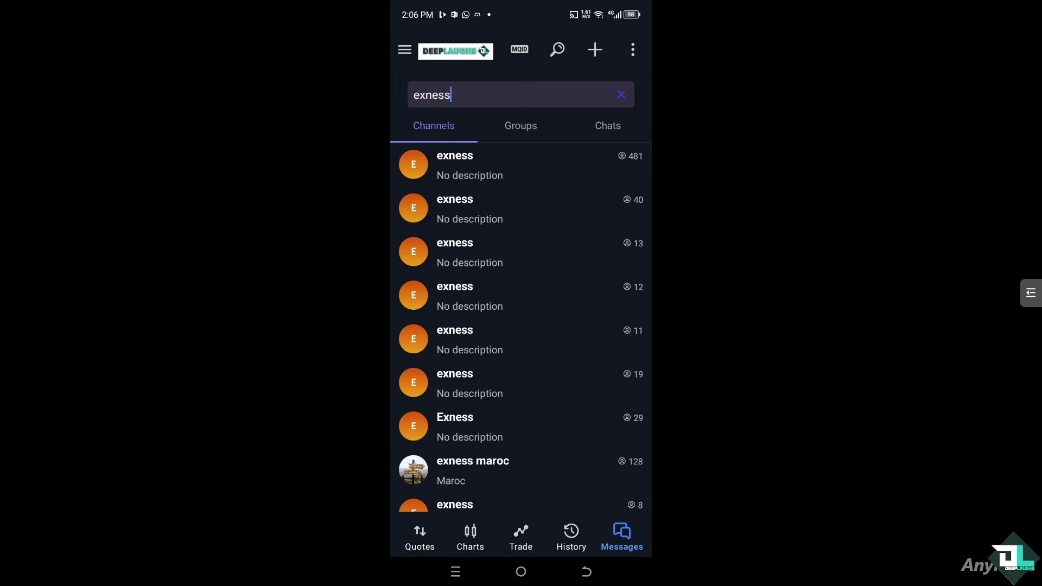
{"action": "left_click", "coordinate": [521, 537]}
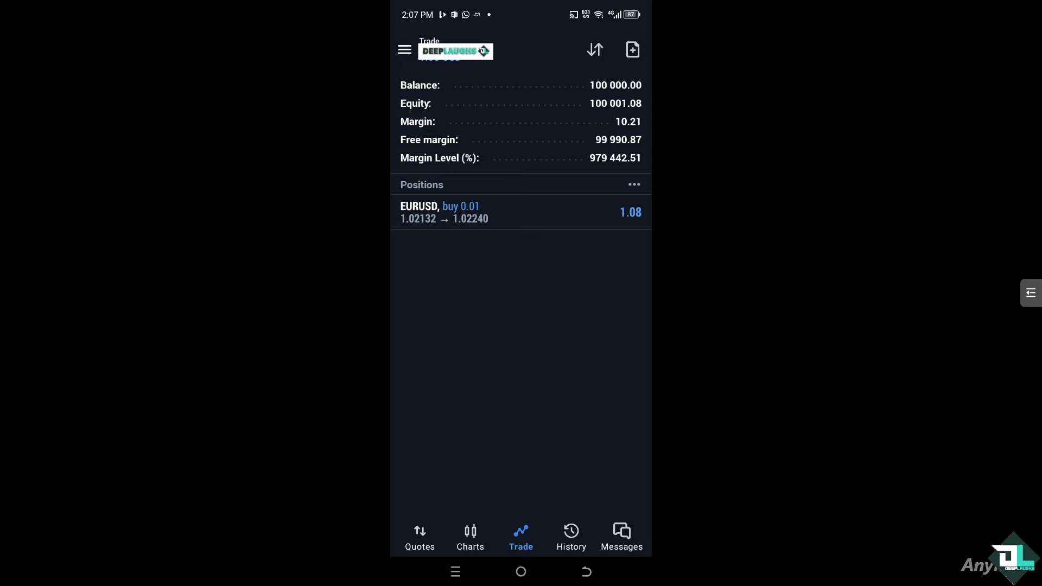
Add a new account under Manage accounts, selecting broker Exness Technologies Ltd
{"action": "left_click", "coordinate": [405, 49]}
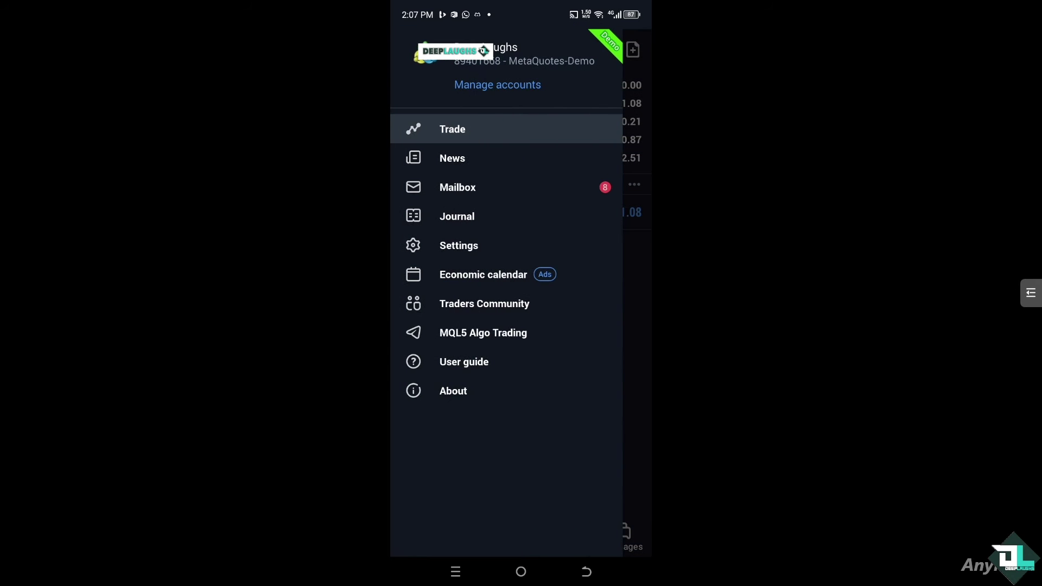
{"action": "left_click", "coordinate": [452, 128]}
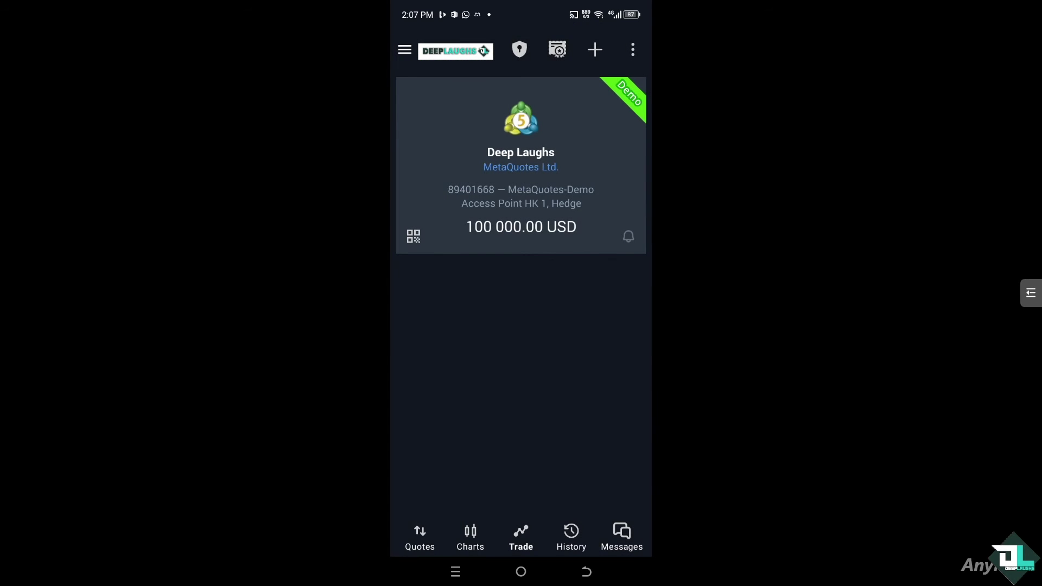
{"action": "left_click", "coordinate": [594, 50]}
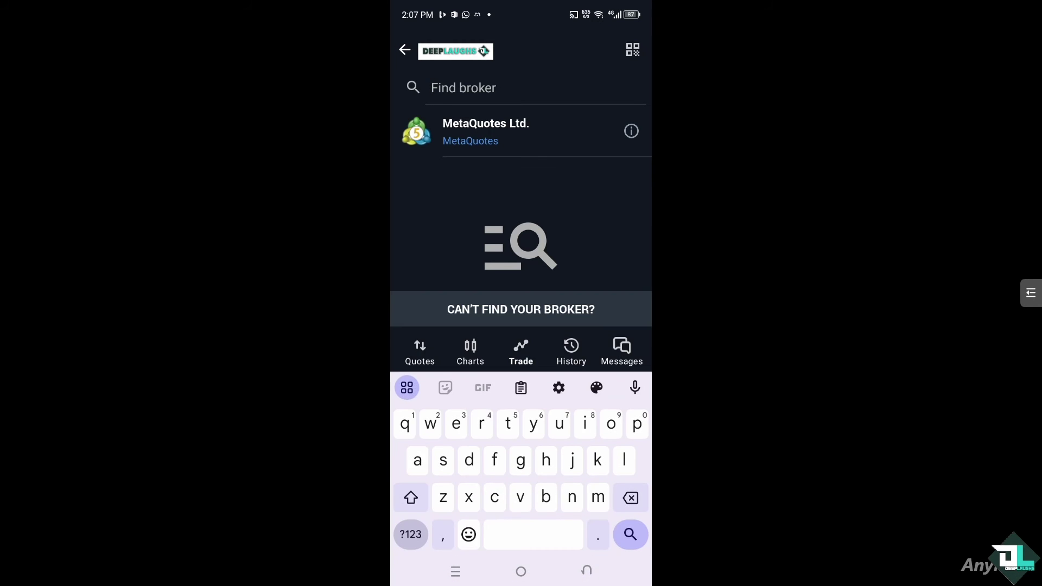
{"action": "type", "text": "Exnes"}
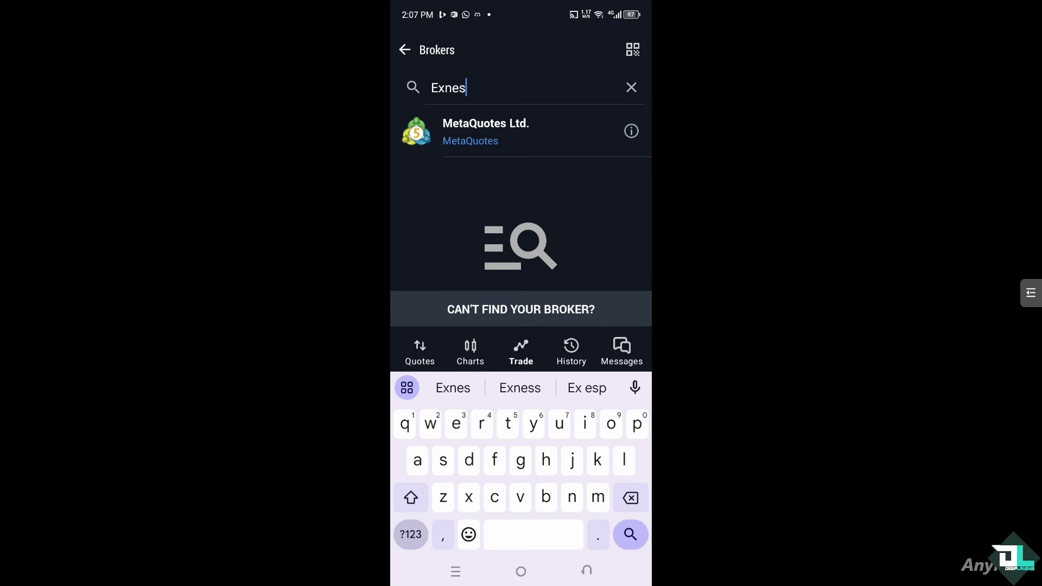
{"action": "type", "text": "s"}
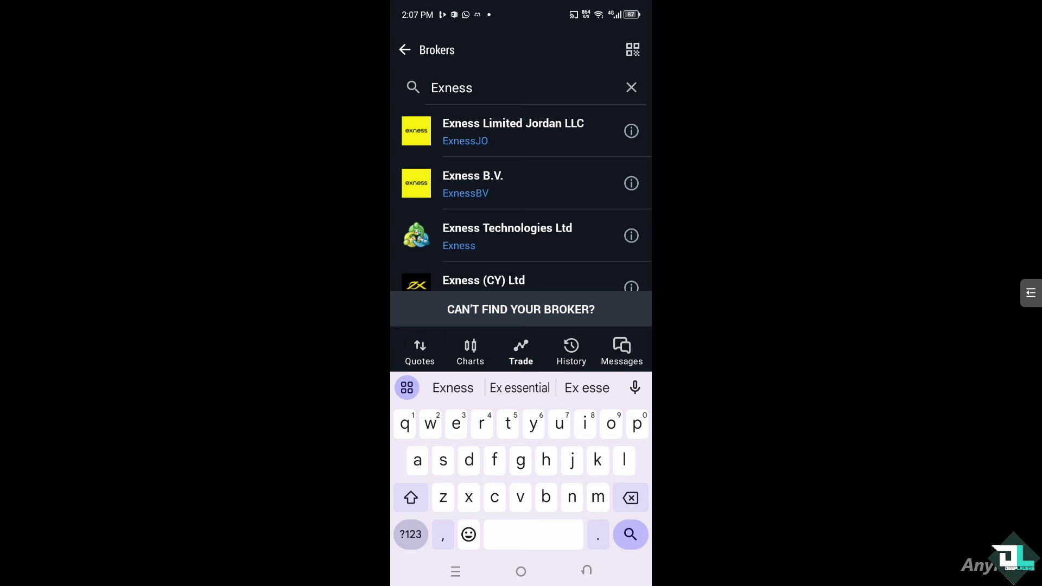
{"action": "scroll", "coordinate": [521, 198], "scroll_direction": "down", "scroll_amount": 5}
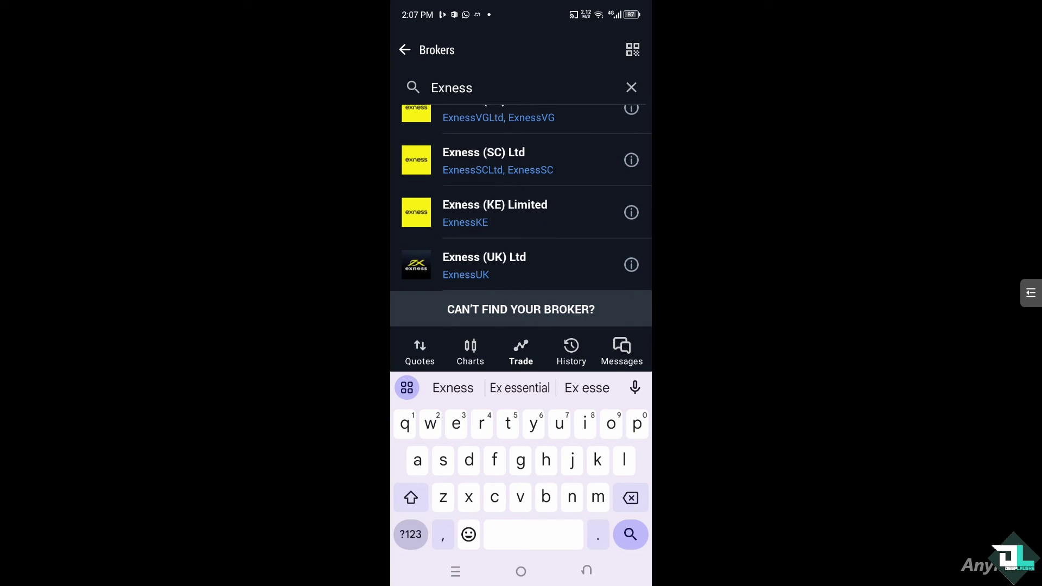
{"action": "scroll", "coordinate": [522, 198], "scroll_direction": "up", "scroll_amount": 5}
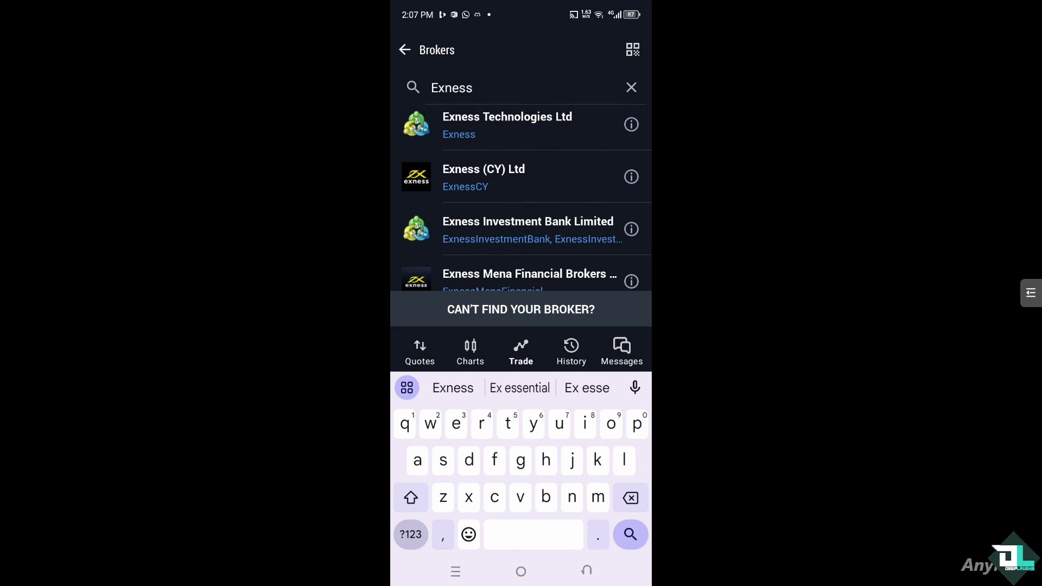
{"action": "scroll", "coordinate": [527, 198], "scroll_direction": "up", "scroll_amount": 3}
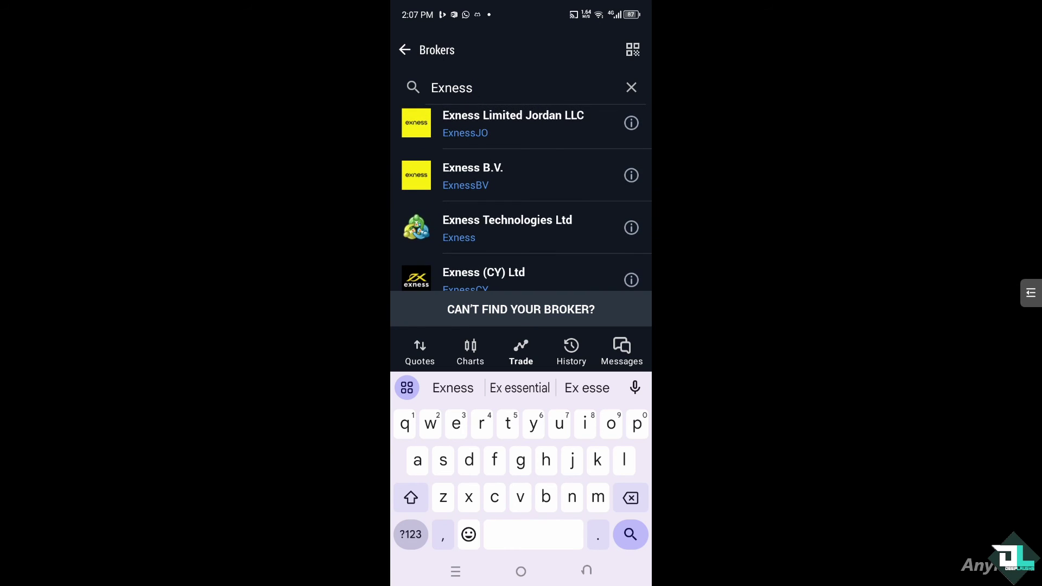
{"action": "left_click", "coordinate": [507, 228]}
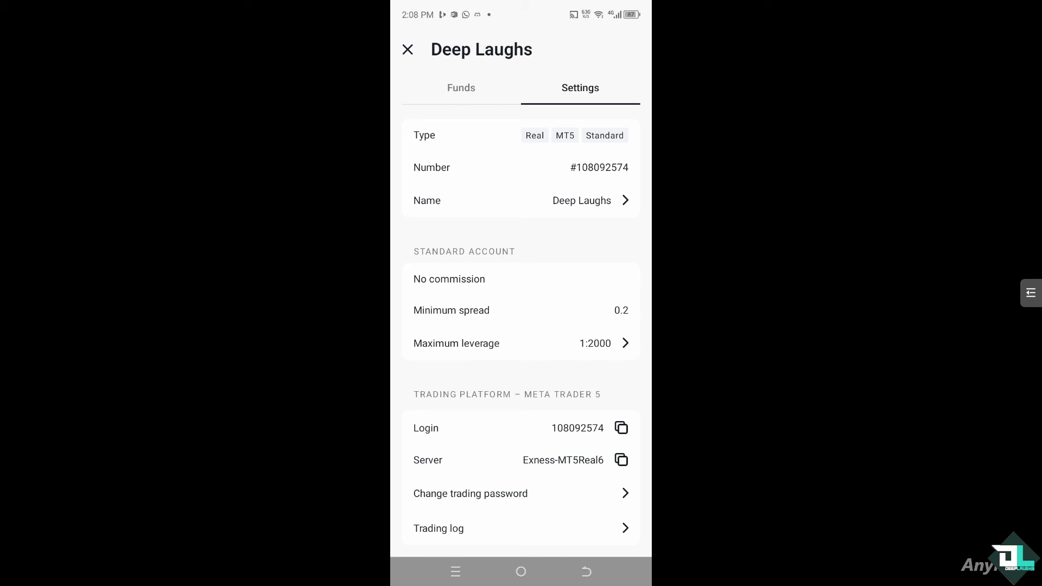
Copy the login number under Trading Platform – Meta Trader 5 in Settings
{"action": "left_click", "coordinate": [621, 427]}
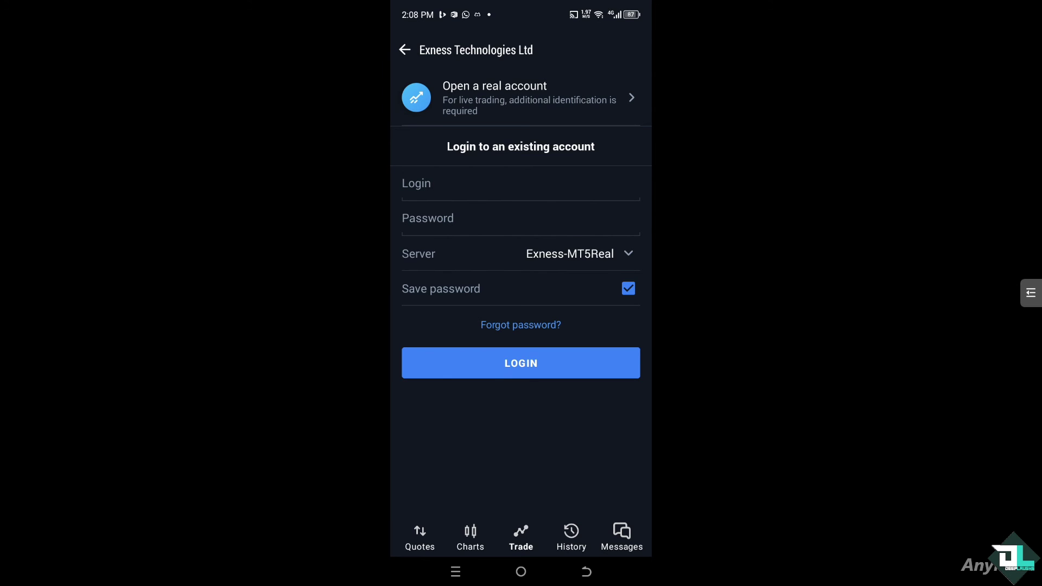
Paste the copied login, fill the saved Google password, and log in
{"action": "left_click", "coordinate": [631, 186]}
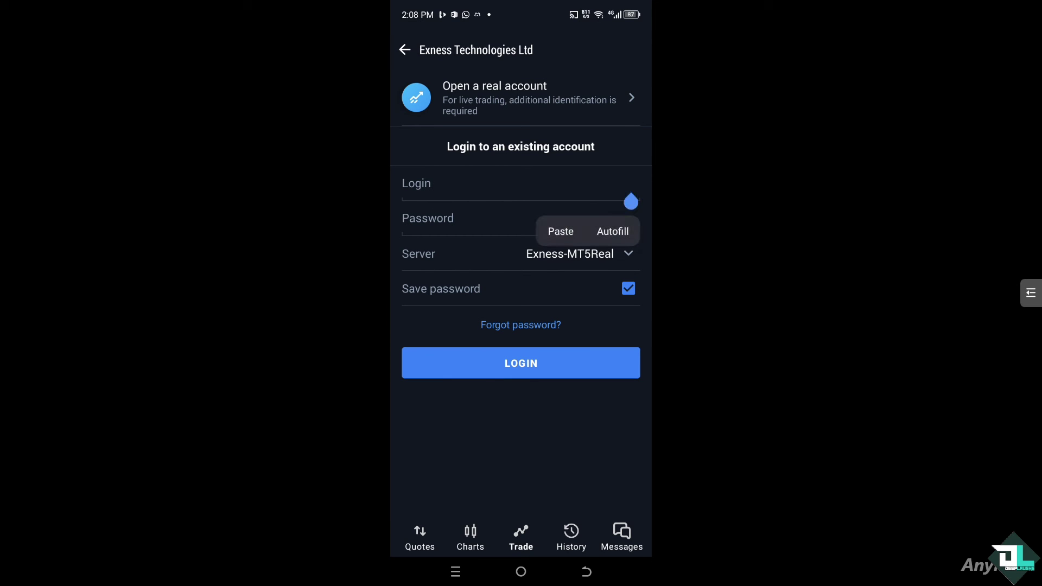
{"action": "left_click", "coordinate": [560, 231]}
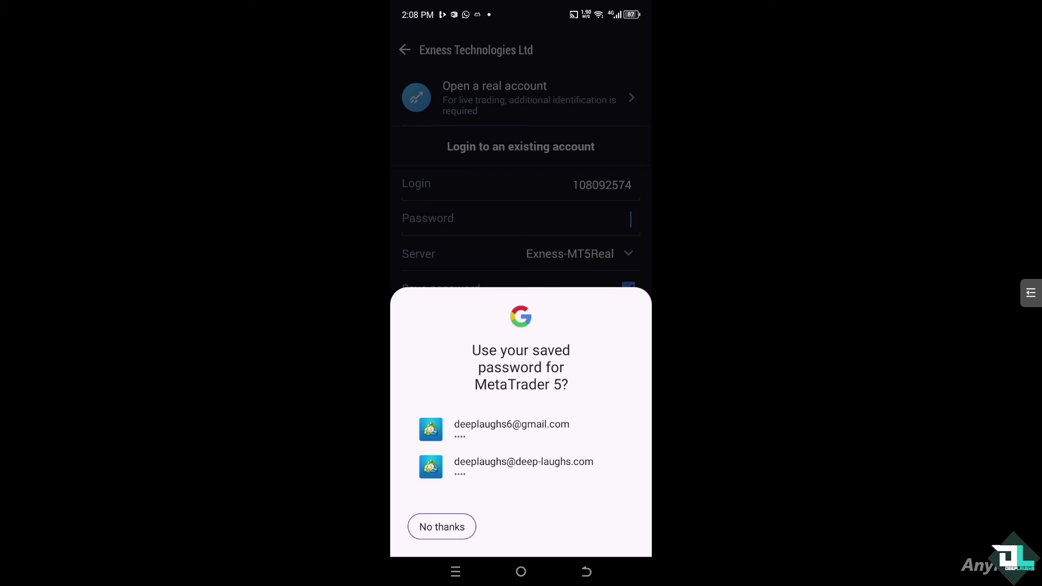
{"action": "left_click", "coordinate": [511, 428]}
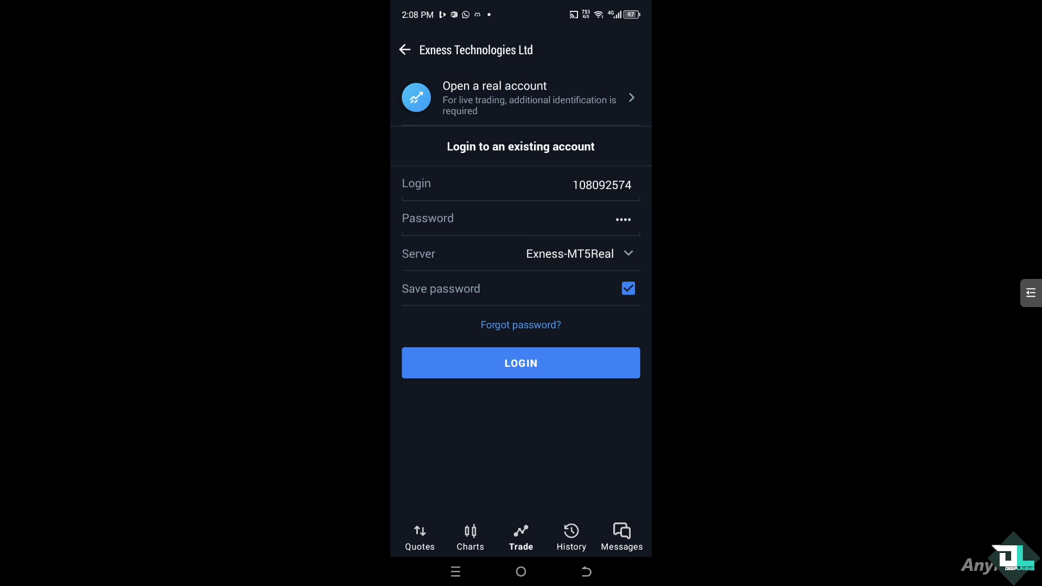
{"action": "left_click", "coordinate": [521, 363]}
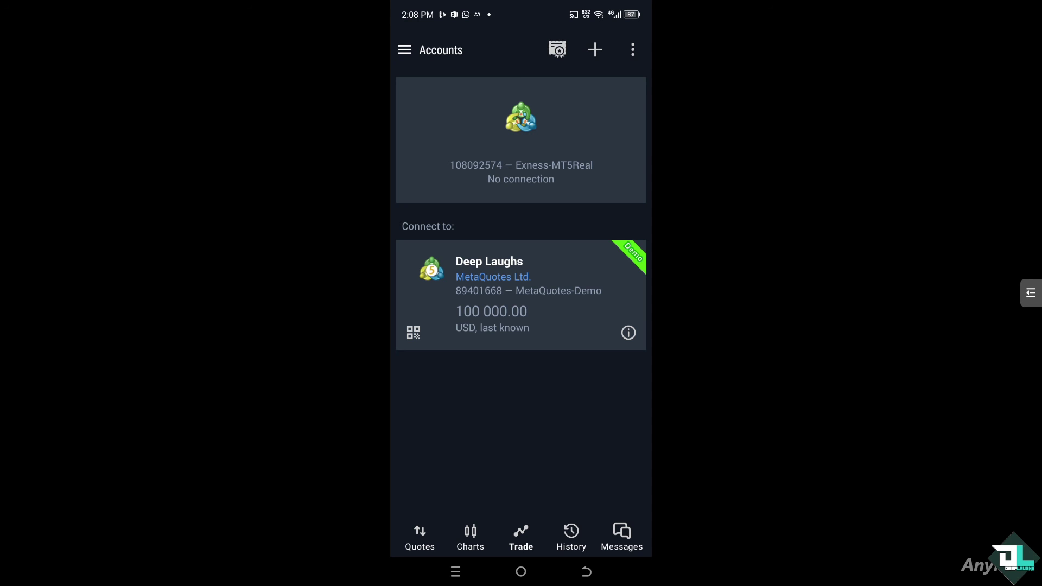
Choose Connect for the Exness-MT5Real account and sign in again
{"action": "left_click", "coordinate": [632, 50]}
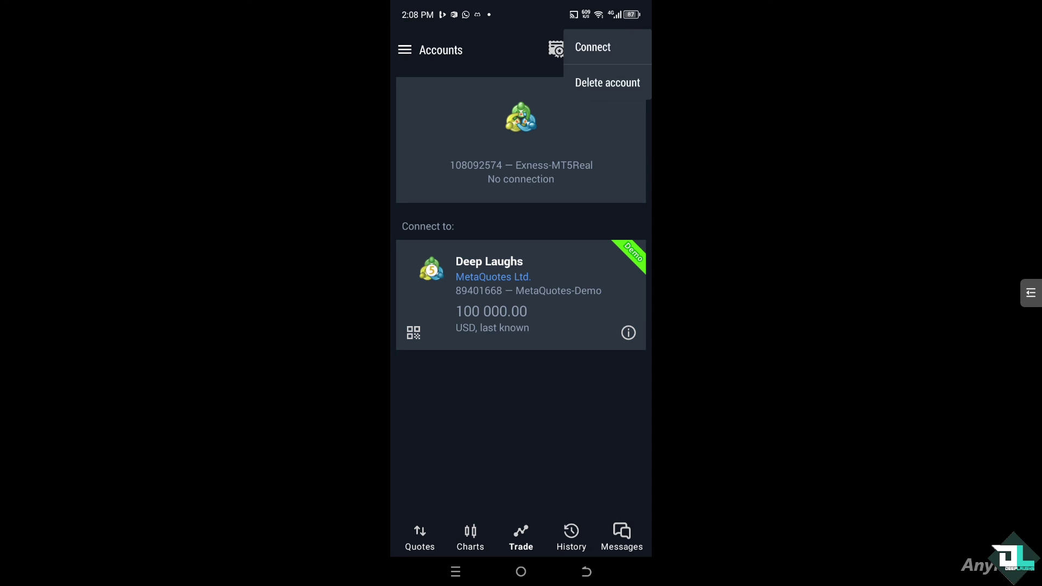
{"action": "left_click", "coordinate": [598, 47]}
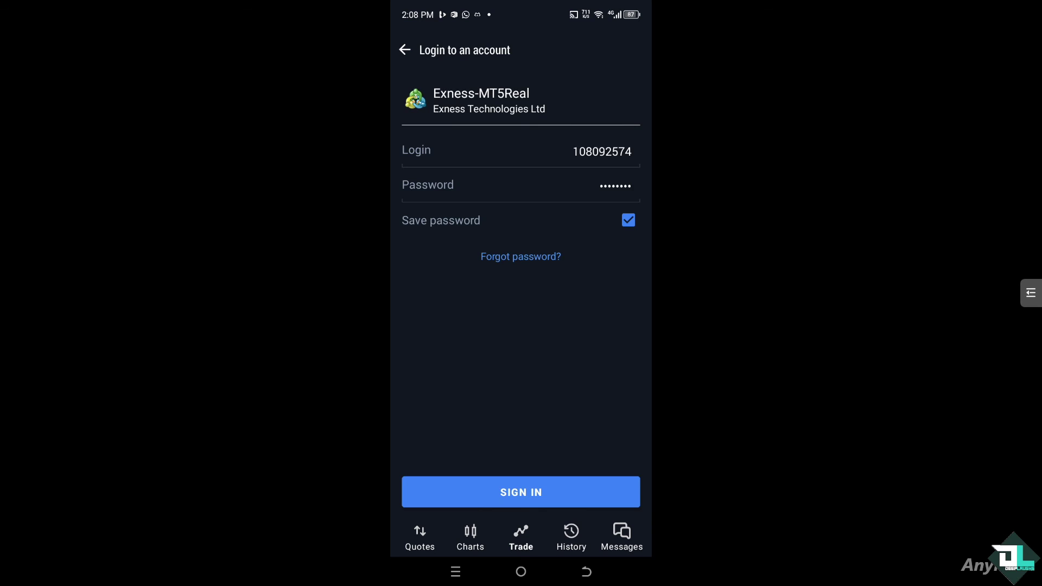
{"action": "left_click", "coordinate": [520, 491]}
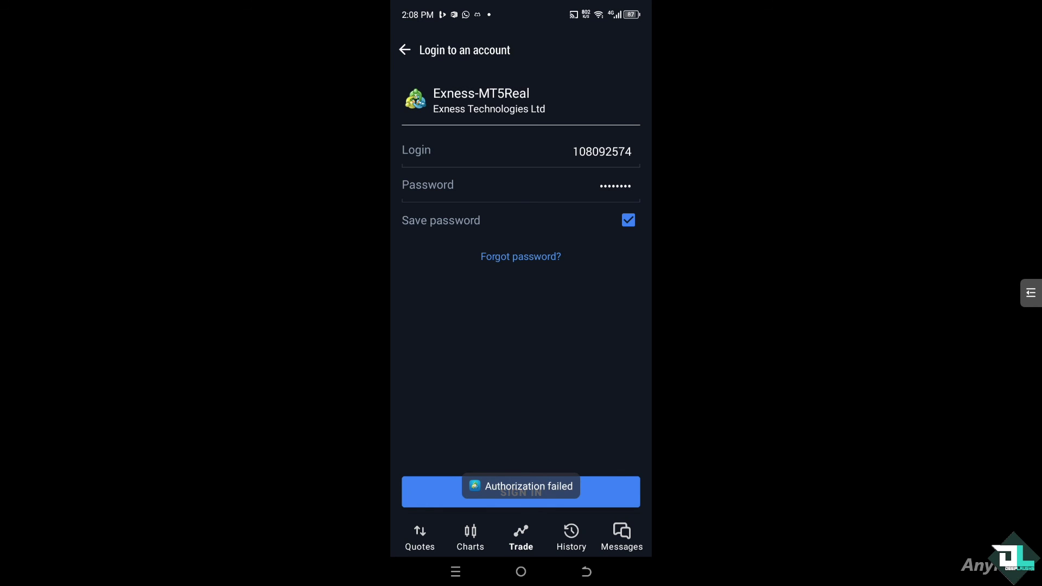